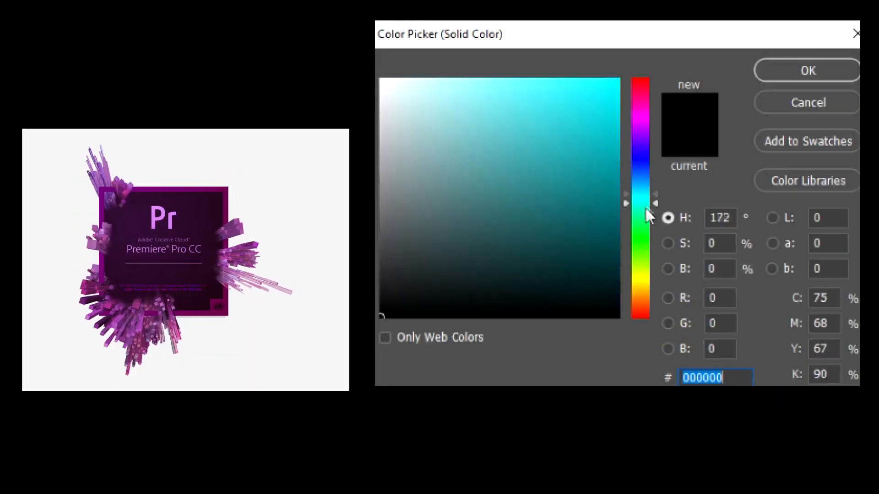
mouse_move(653, 202)
mouse_down()
mouse_move(648, 210)
mouse_move(646, 194)
mouse_move(650, 234)
mouse_up()
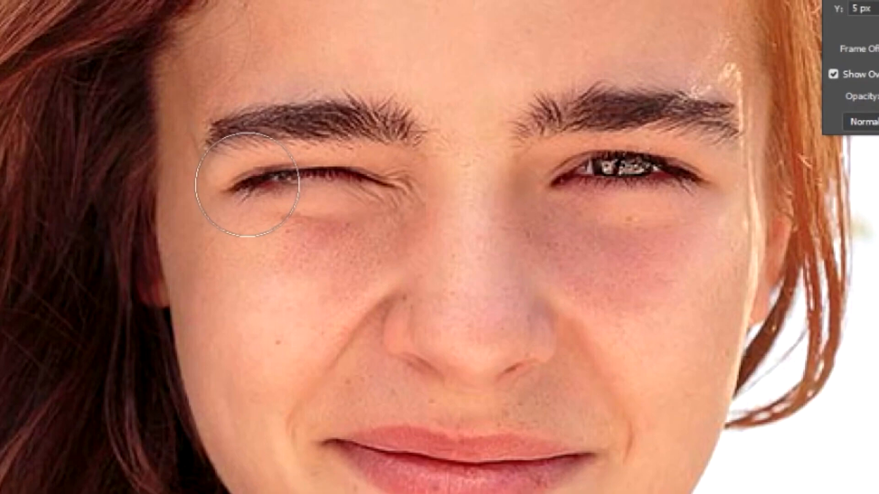
drag(247, 185, 326, 179)
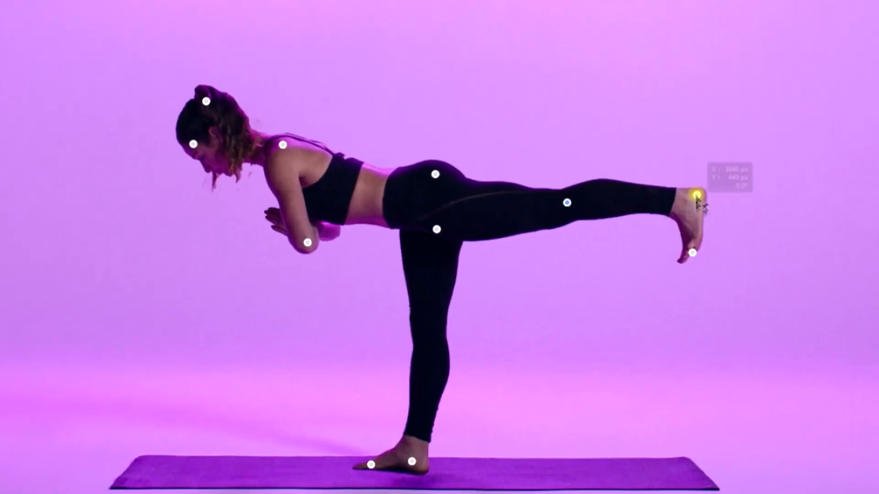
drag(694, 196, 547, 492)
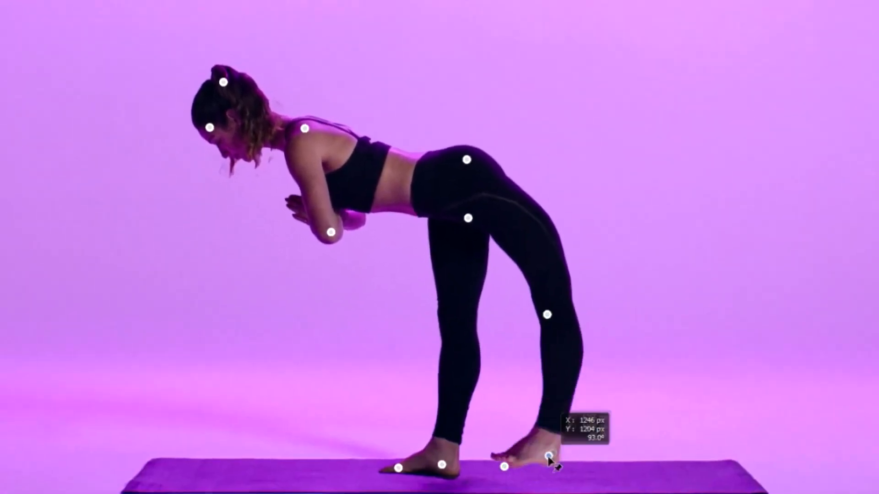
click(547, 373)
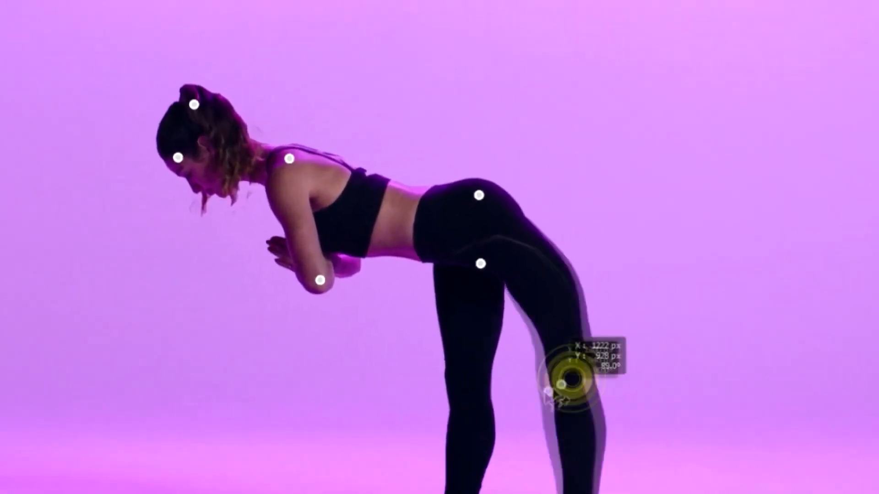
click(271, 246)
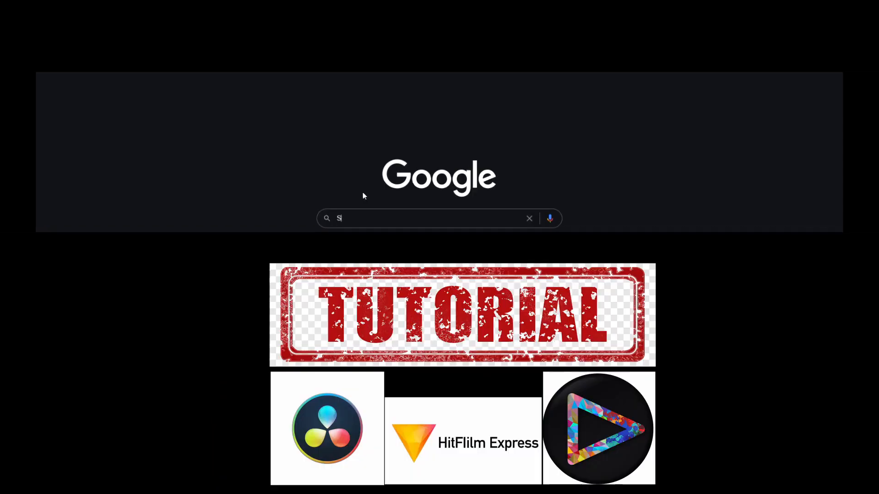
text(HAHZAD MEHMOOD OFFI)
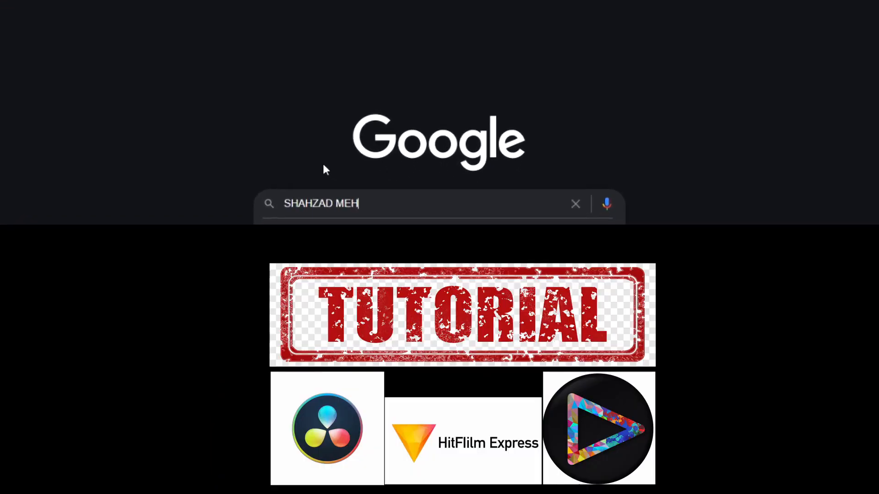
text(ADOBE PH)
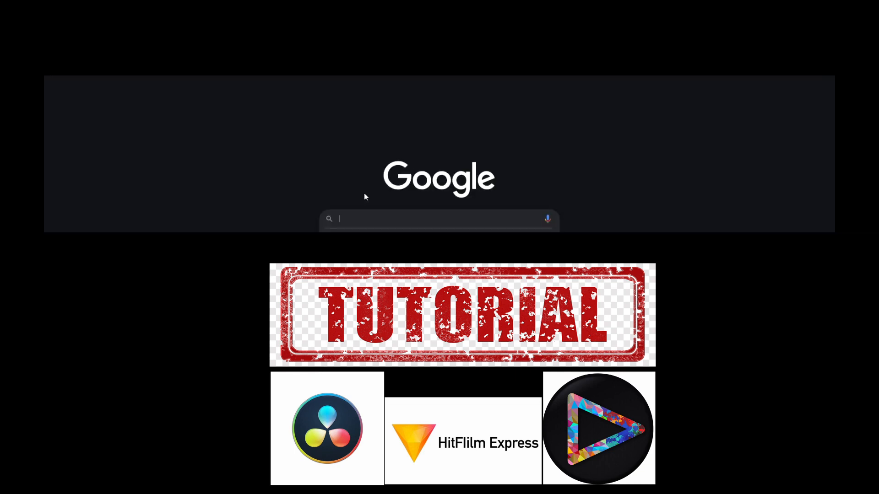
text(OTOSHOP 20)
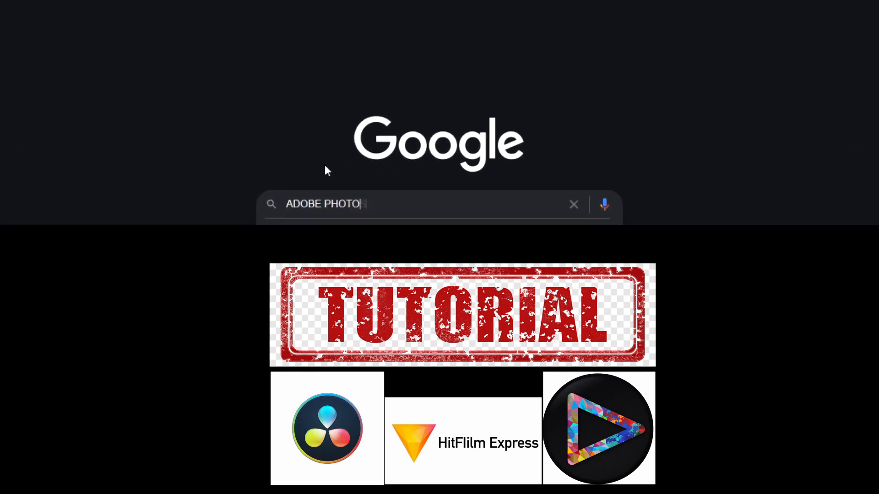
text(22)
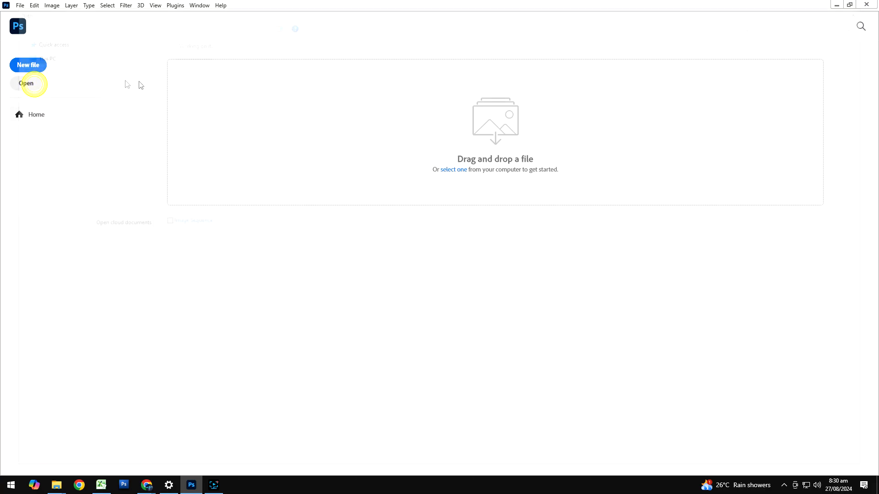
Open the empty-space advertisement board photo from the Billboard folder on the Desktop.
drag(217, 119, 106, 61)
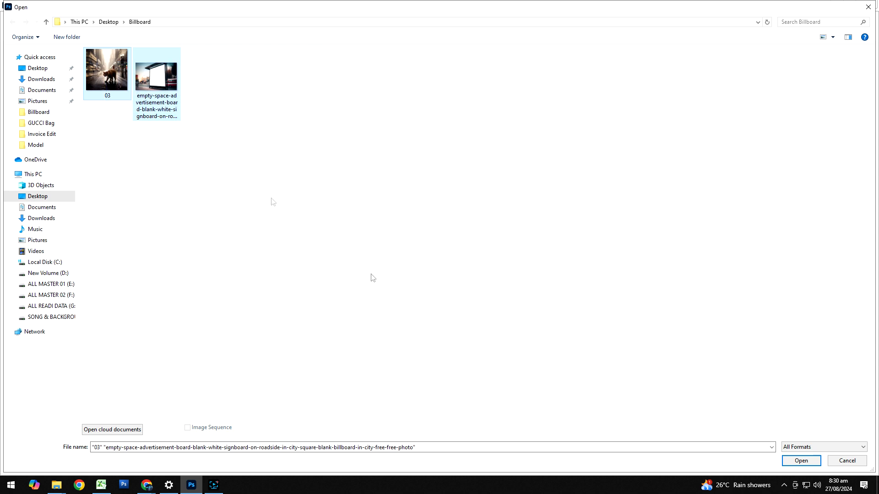
click(236, 174)
click(147, 80)
click(816, 463)
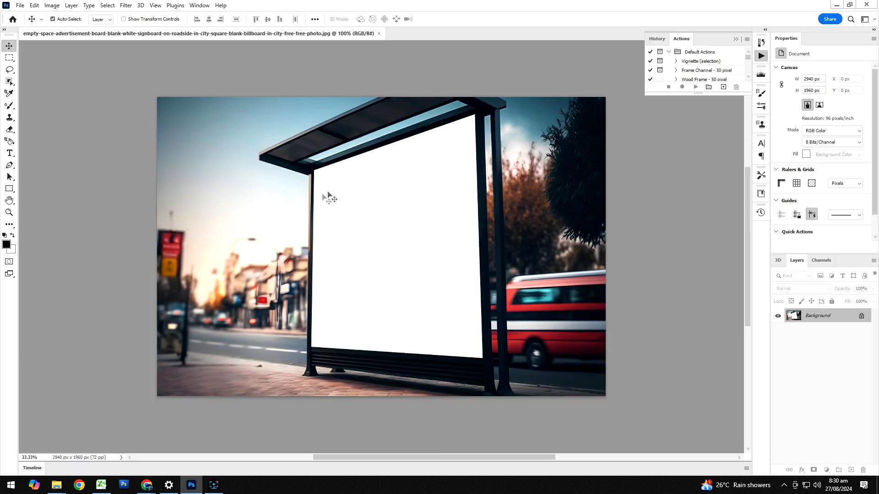
Select a rectangle of about 633 × 493 px inside the blank white billboard and copy it to a new layer.
click(7, 61)
drag(338, 202, 432, 277)
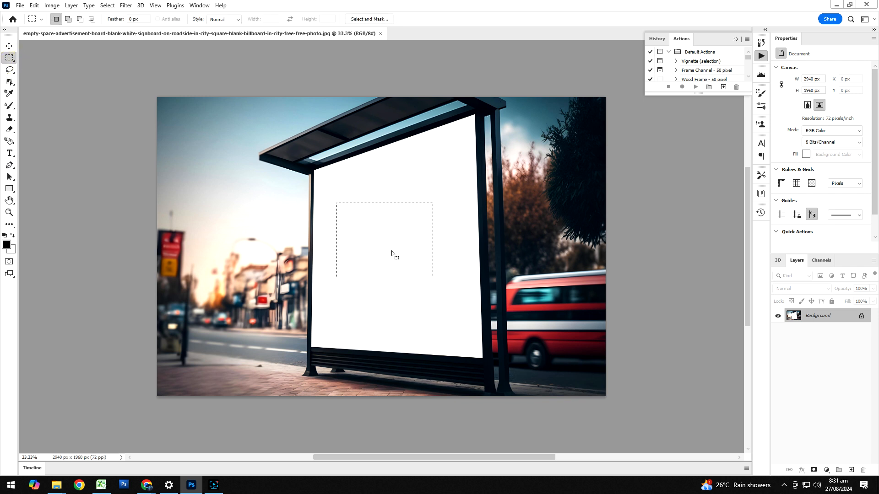
key(ctrl+j)
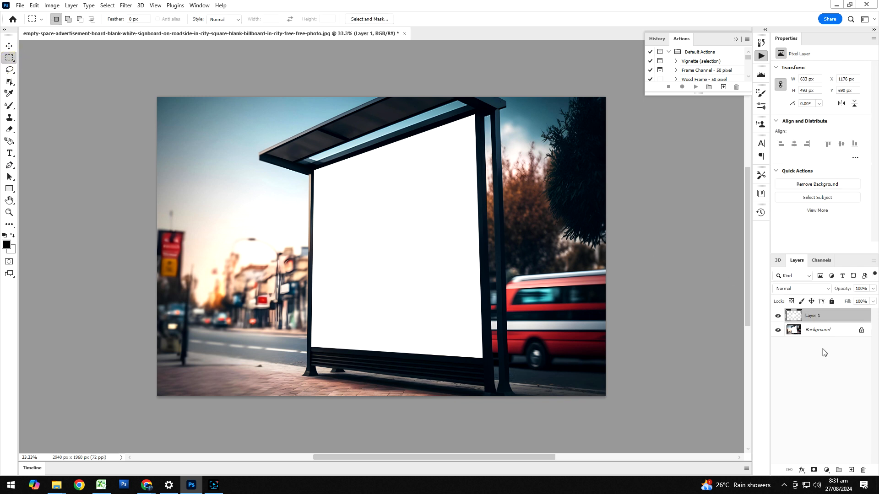
Turn the copied rectangle black by lowering the Hue/Saturation lightness to its minimum, and convert the layer to a smart object.
key(ctrl+u)
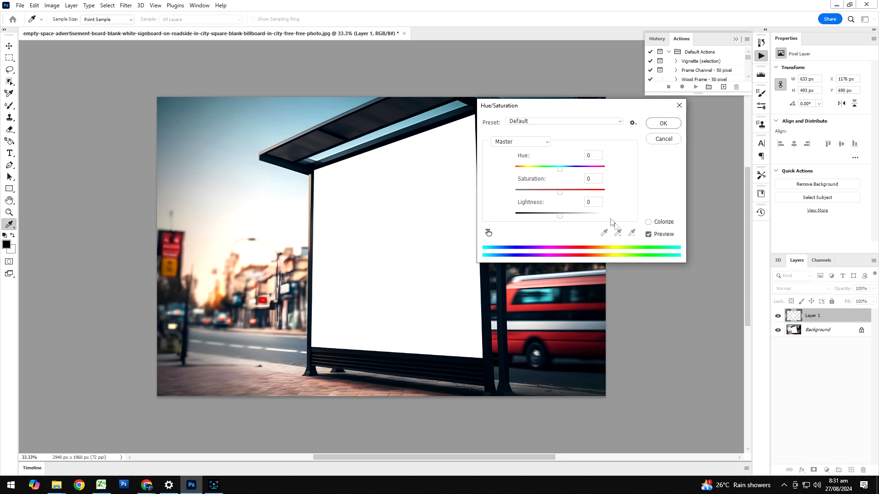
drag(559, 215, 515, 215)
key(Return)
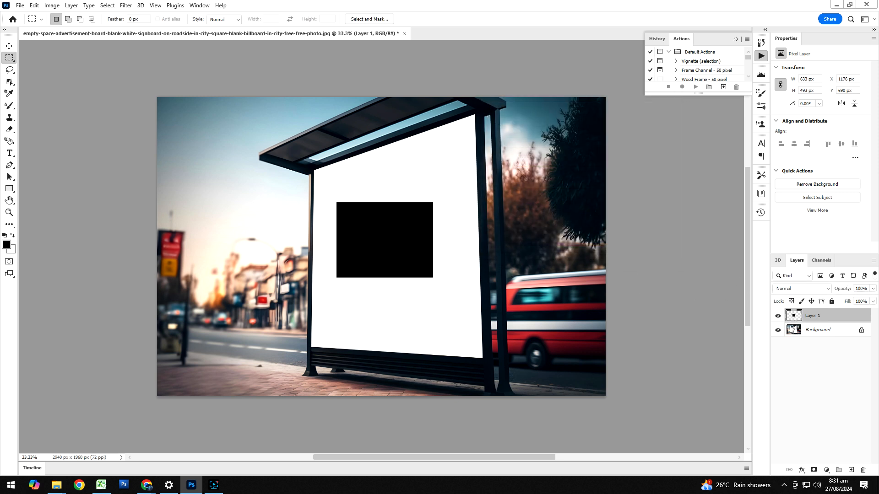
right_click(847, 317)
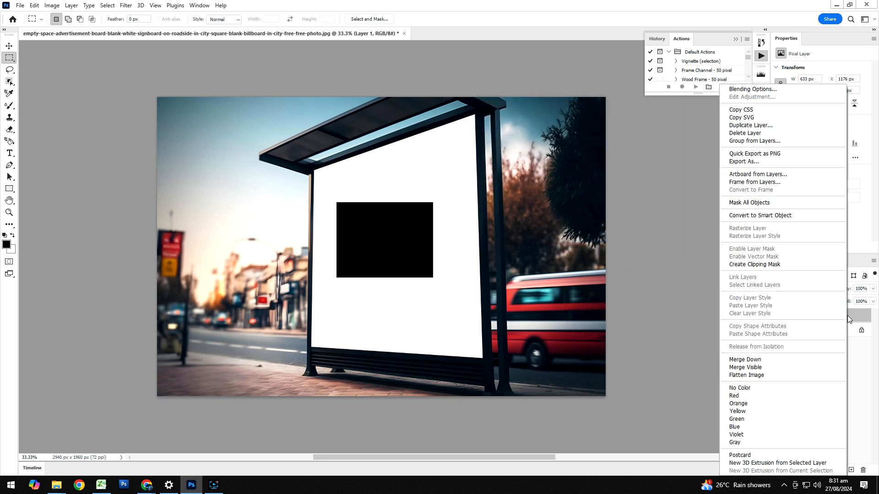
click(792, 216)
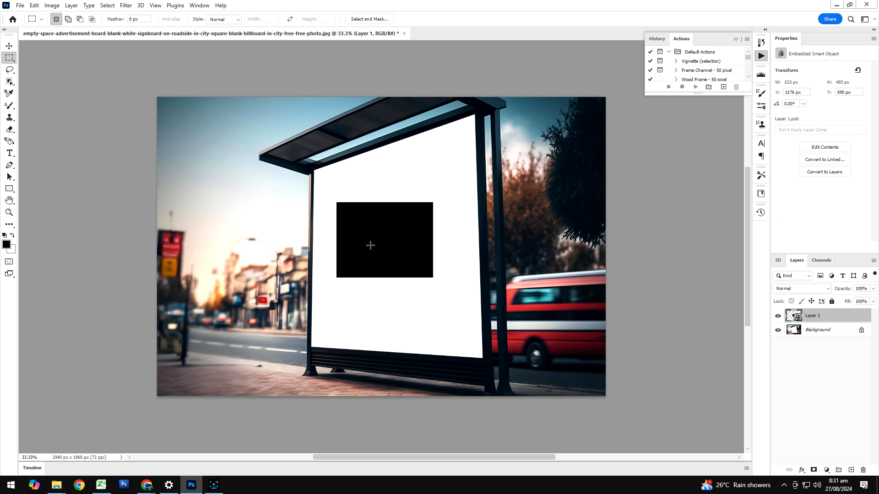
Distort the black rectangle so its two upper corners fit the upper corners of the white billboard panel.
key(ctrl+t)
right_click(362, 246)
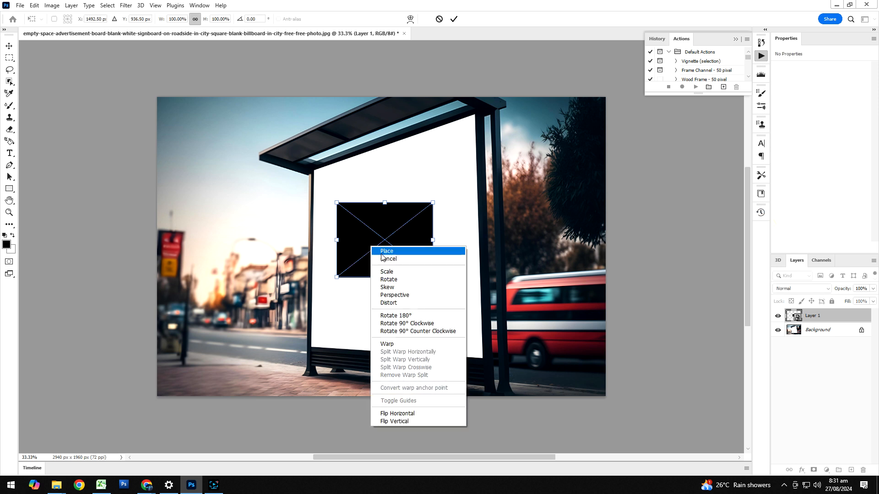
click(396, 303)
key(ctrl+plus)
key(ctrl+plus)
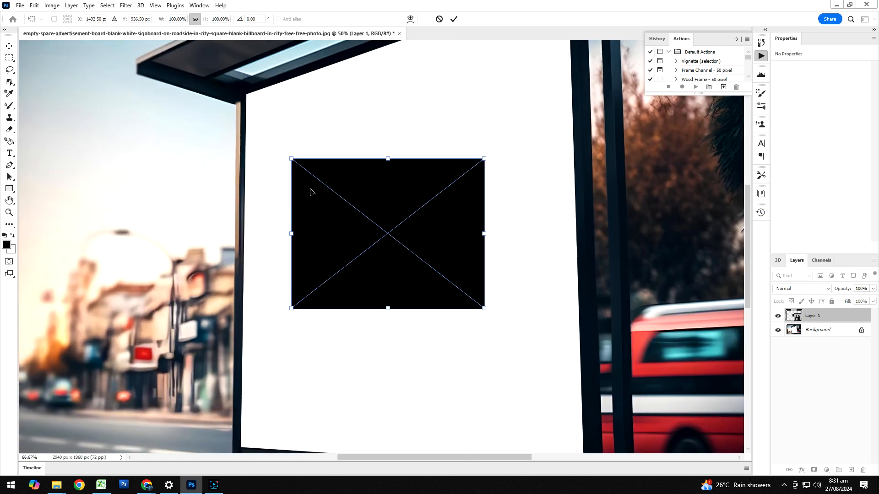
drag(282, 157, 276, 239)
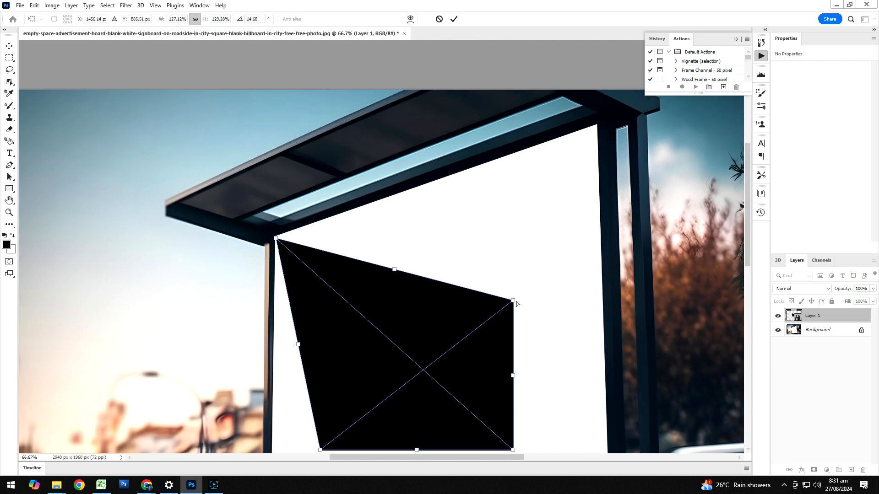
drag(514, 302, 598, 125)
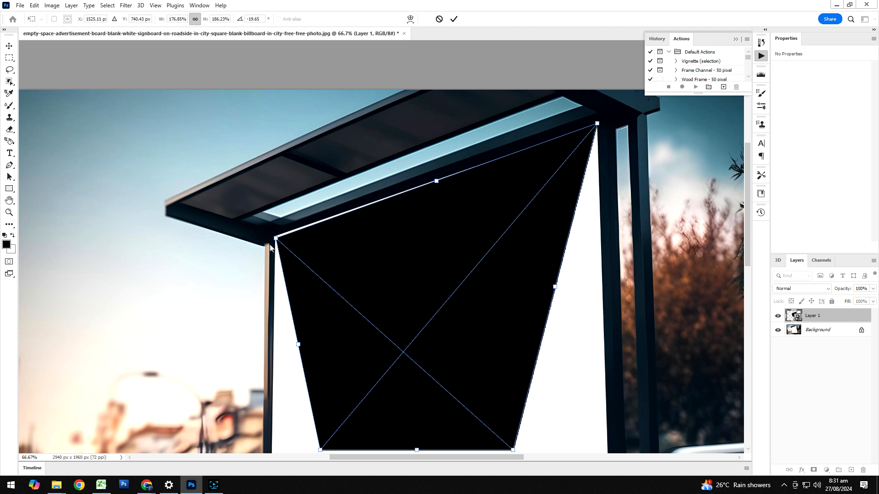
drag(277, 238, 274, 237)
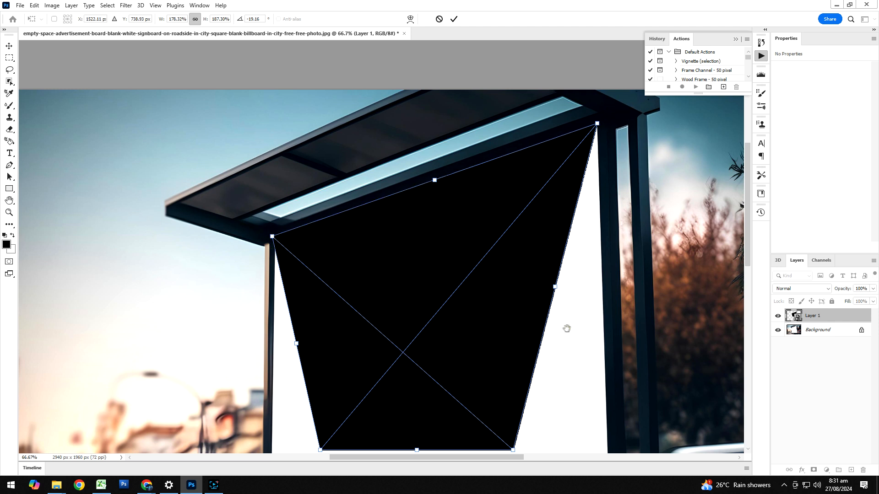
Fit the rectangle's two lower corners to the lower corners of the billboard panel and apply the distortion.
drag(567, 329, 448, 164)
drag(396, 287, 497, 450)
drag(201, 286, 150, 424)
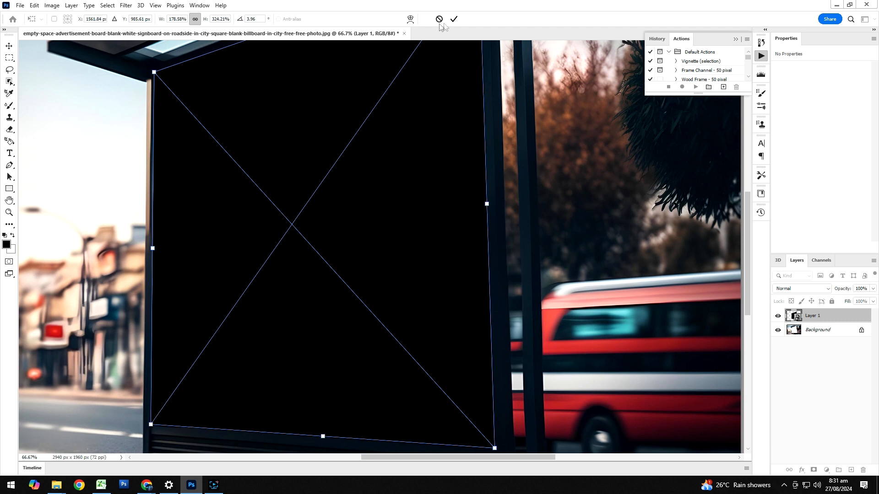
click(454, 18)
scroll(447, 158, down, 2)
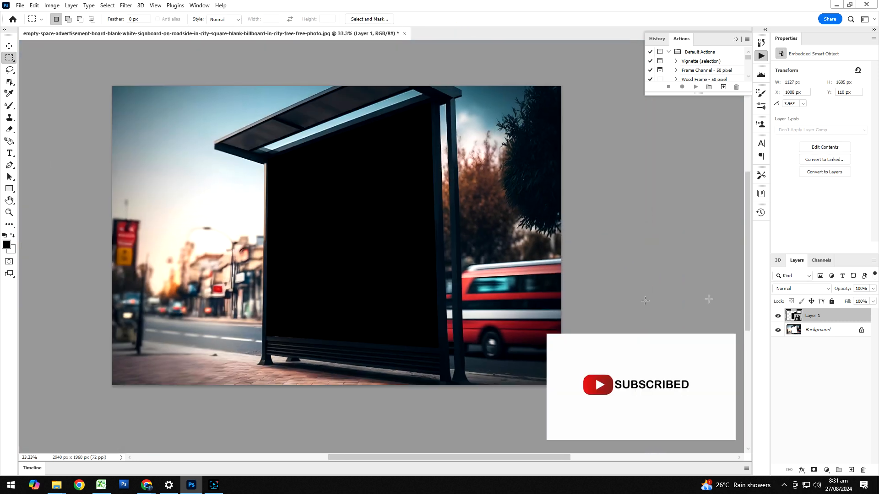
Open the smart object's contents for editing, and open the cat image 03 from the Billboard folder.
double_click(794, 316)
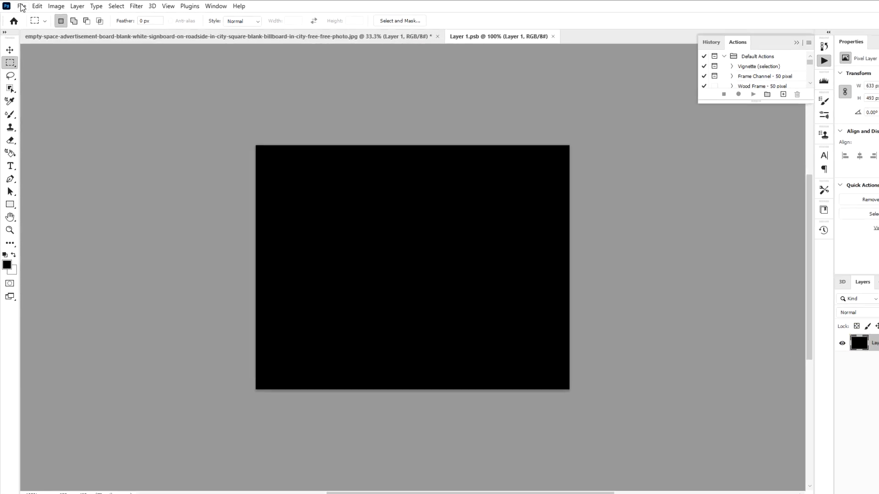
click(22, 5)
click(32, 26)
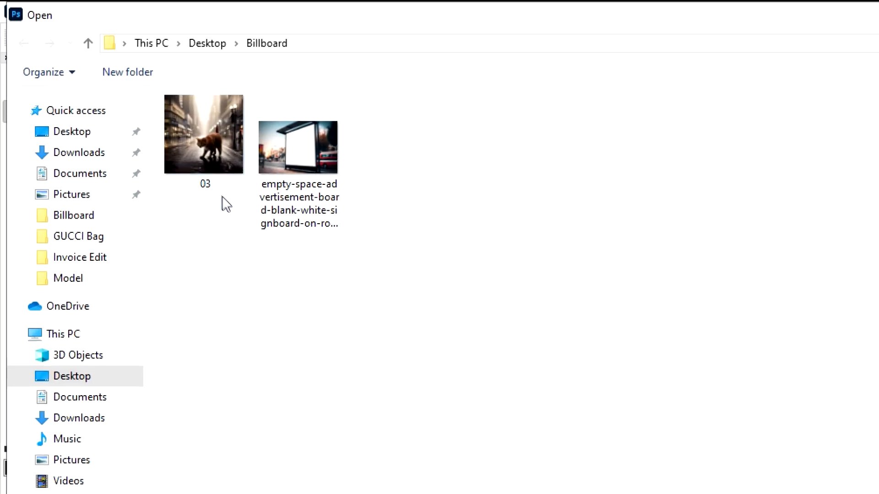
double_click(215, 185)
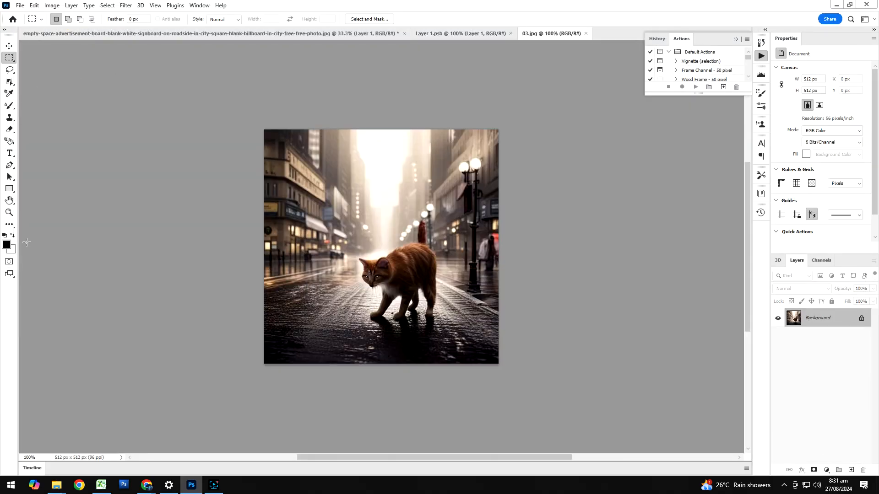
Extend the canvas of the cat image upward with the Crop tool to 512 × 598 px.
key(c)
drag(381, 129, 383, 109)
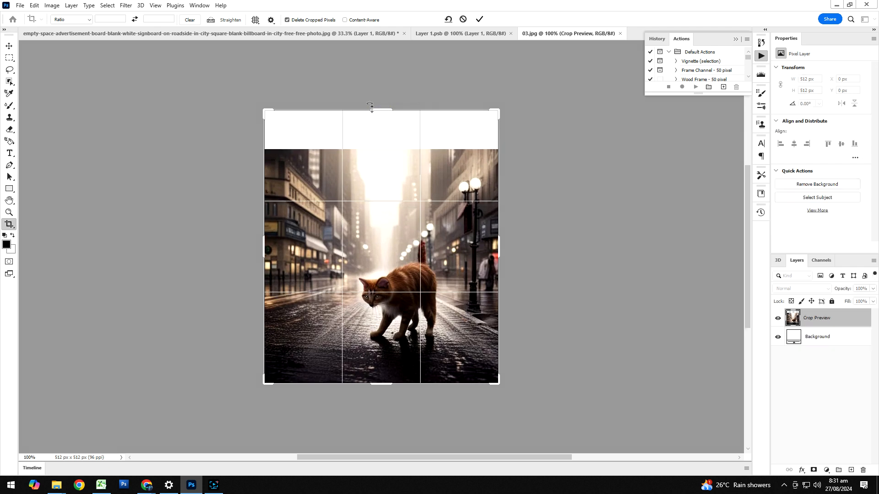
click(479, 19)
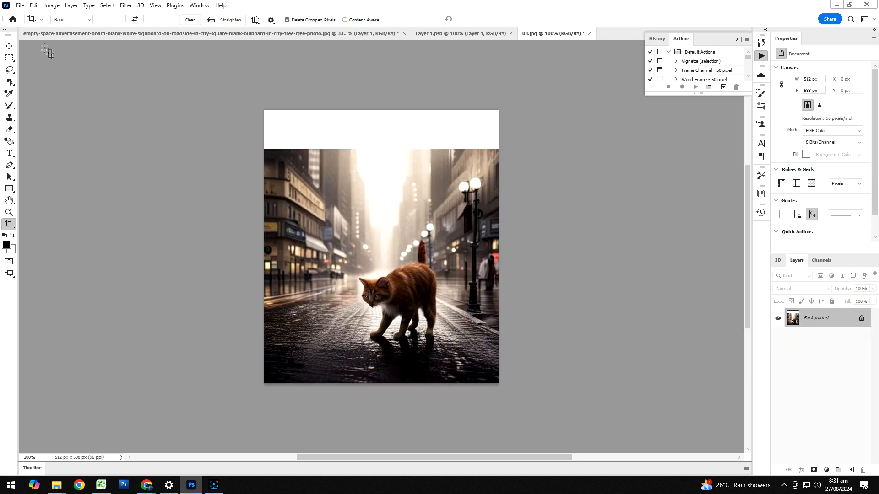
Select the blank strip plus the upper edge of the photo, about 148 px high, and Content-Aware Fill it to a new layer.
click(9, 57)
drag(261, 93, 497, 178)
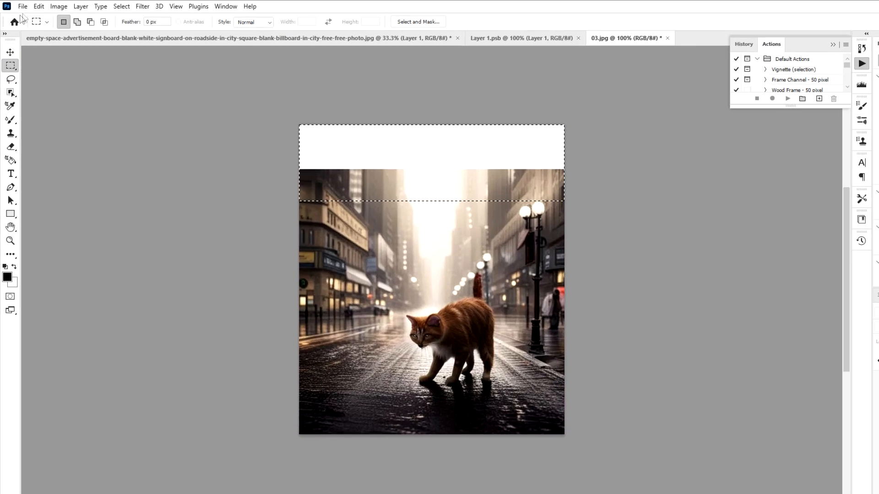
click(39, 6)
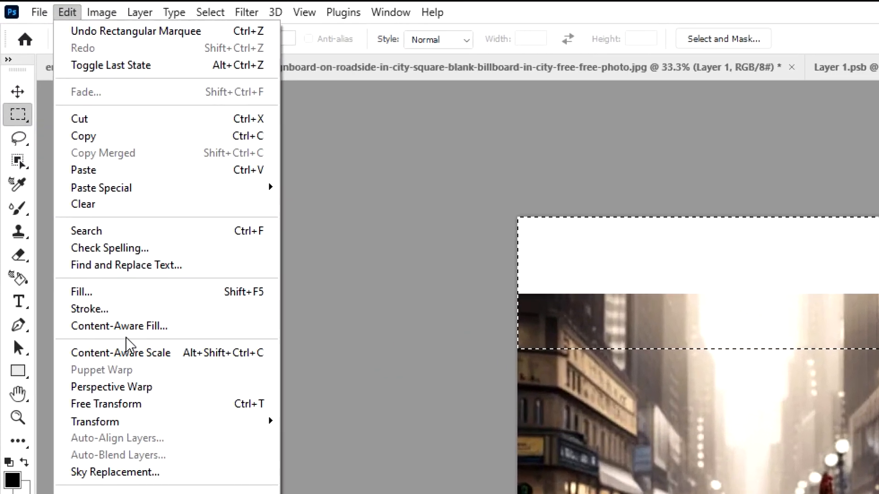
click(128, 330)
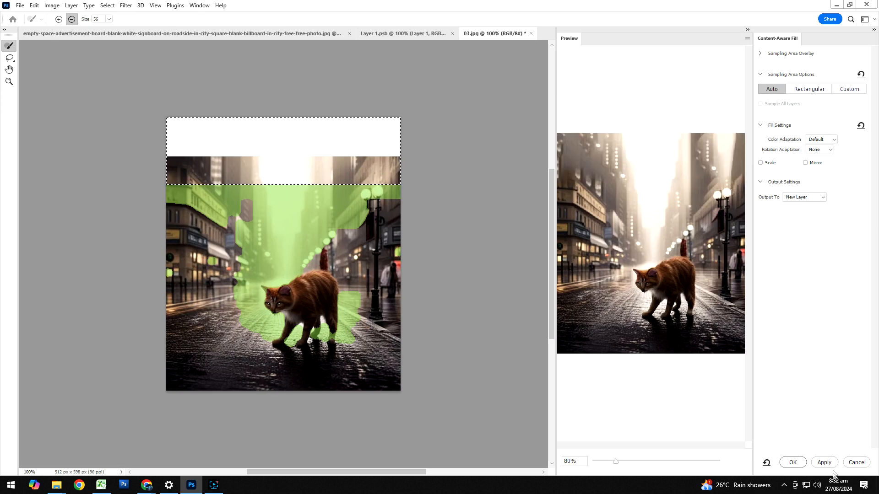
click(791, 463)
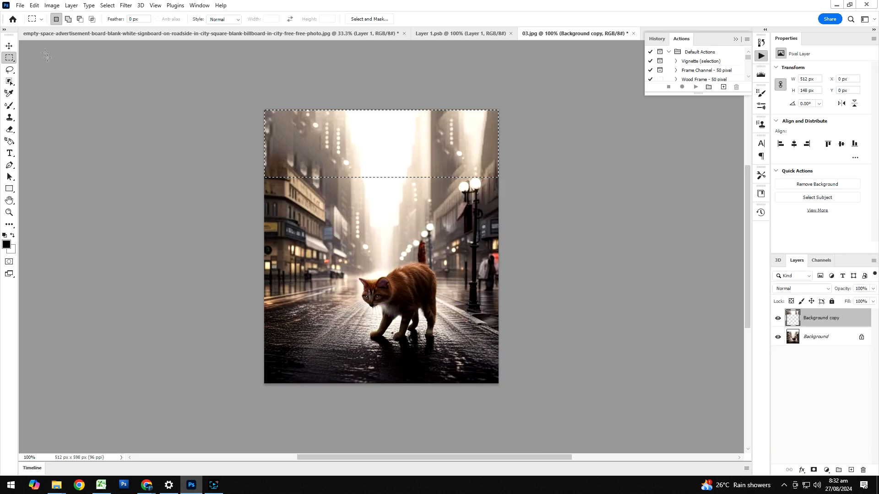
Switch to the Move tool and deselect the filled strip of the cat image.
click(9, 46)
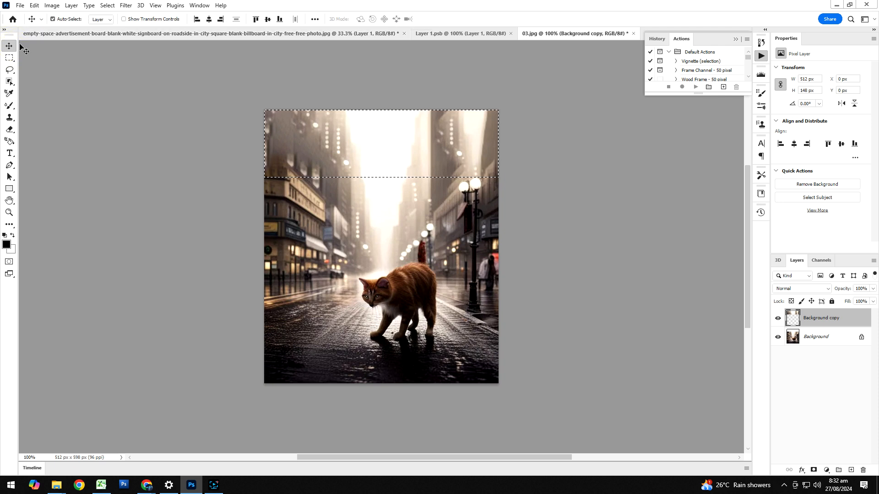
click(125, 5)
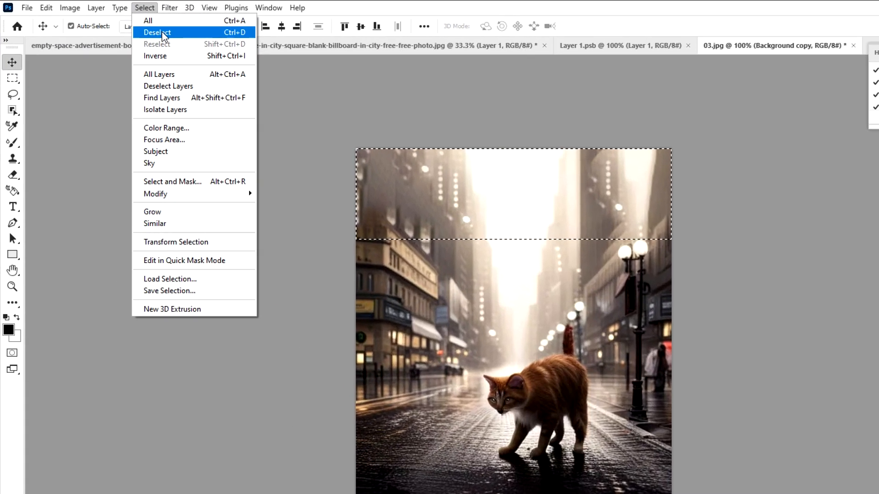
click(125, 24)
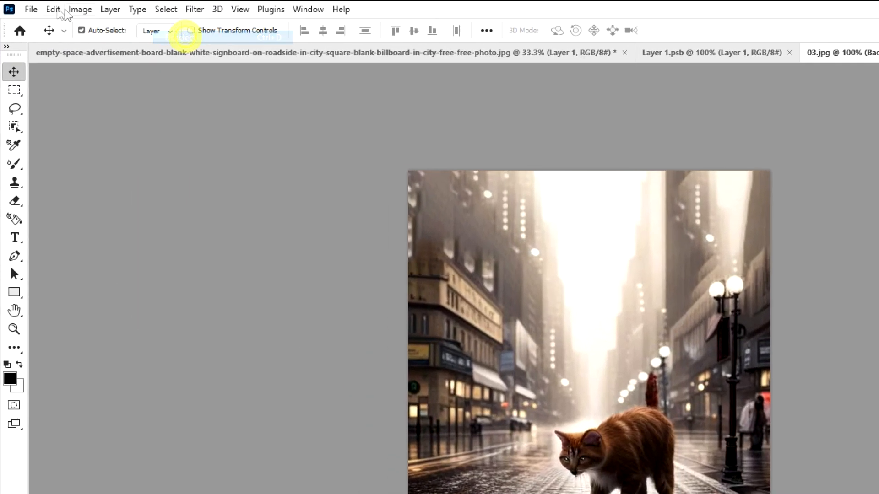
click(30, 10)
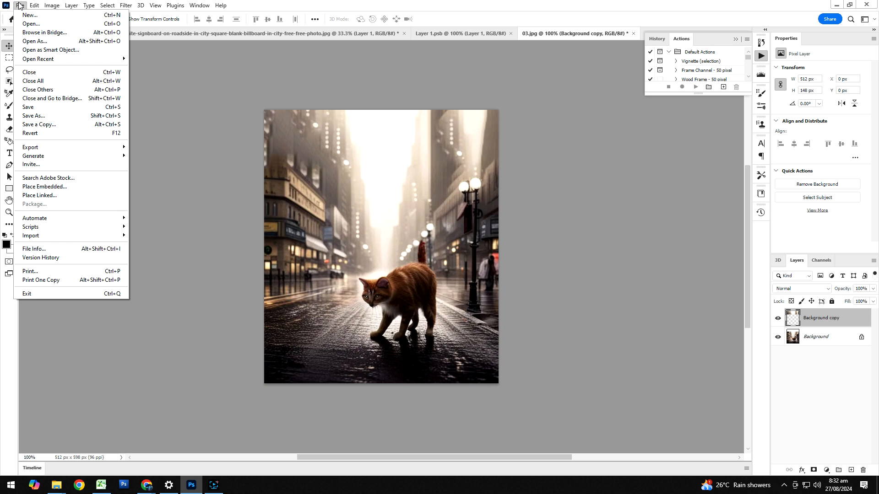
mouse_move(30, 5)
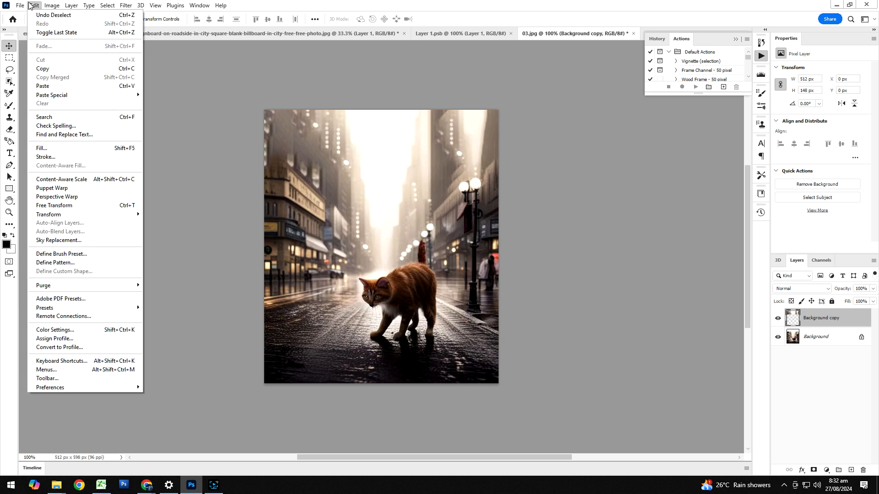
click(324, 164)
key(ctrl)
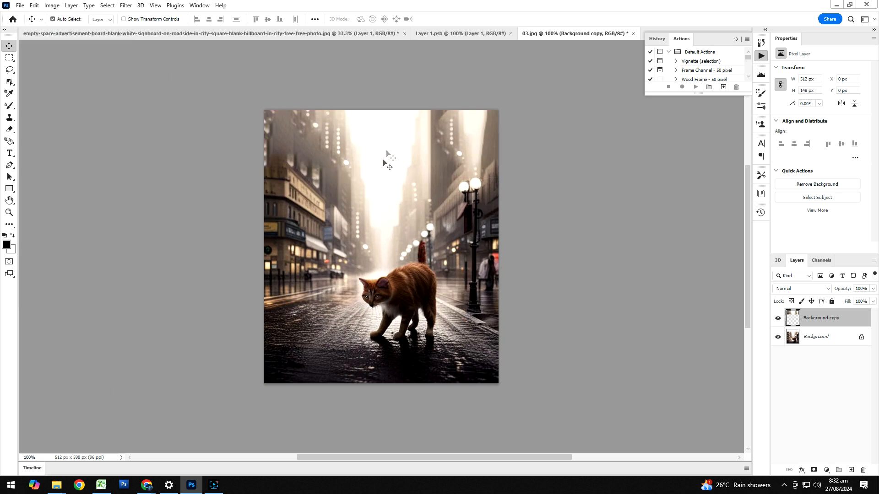
Try to bring the extended cat image into Layer 1.psb by moving its Background copy layer there.
click(440, 35)
click(553, 33)
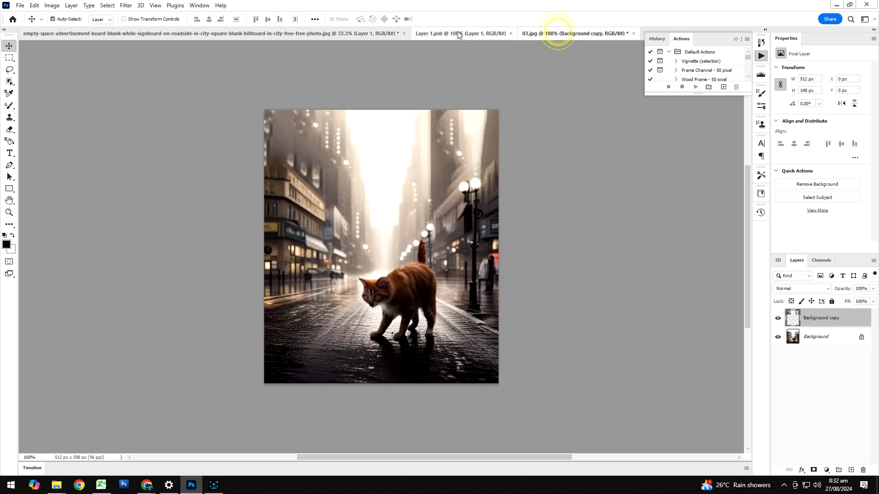
click(450, 33)
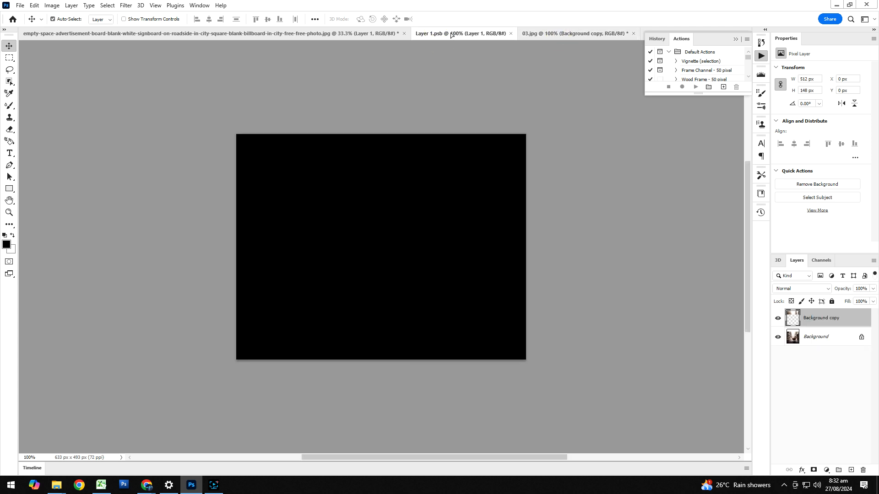
drag(386, 205, 383, 207)
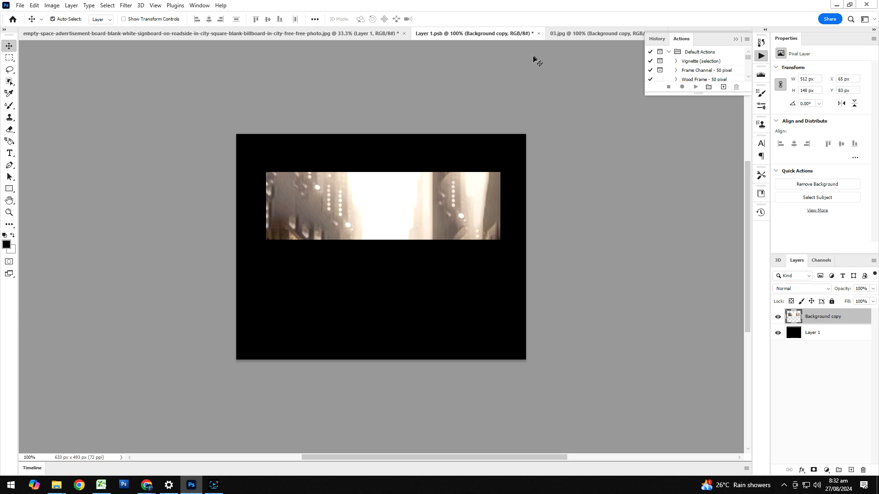
Merge the Background copy and Background layers of 03.jpg into a single layer.
click(564, 32)
click(814, 363)
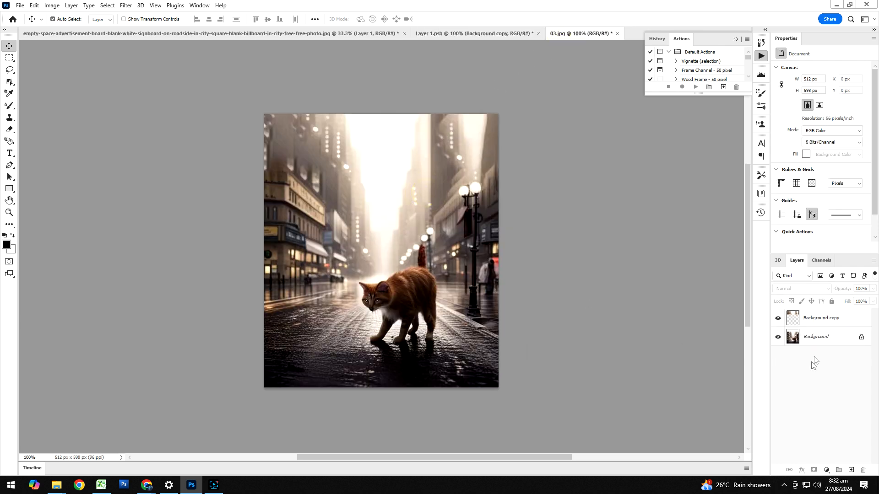
click(819, 321)
shift+click(812, 337)
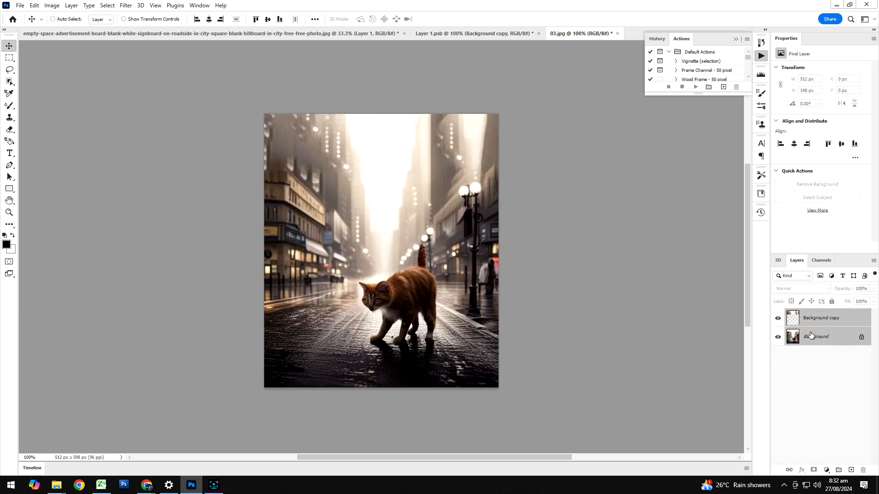
key(ctrl+e)
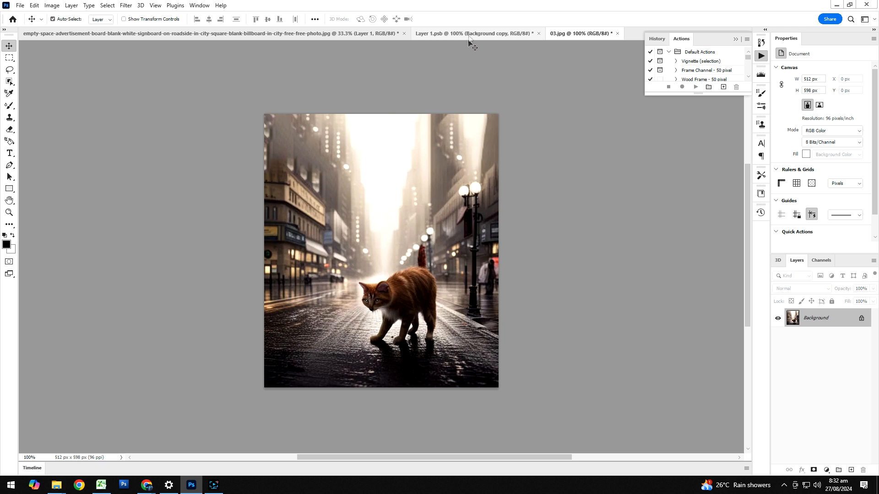
Delete the stray strip layer from Layer 1.psb and place the merged cat image from 03.jpg there.
click(468, 33)
key(Delete)
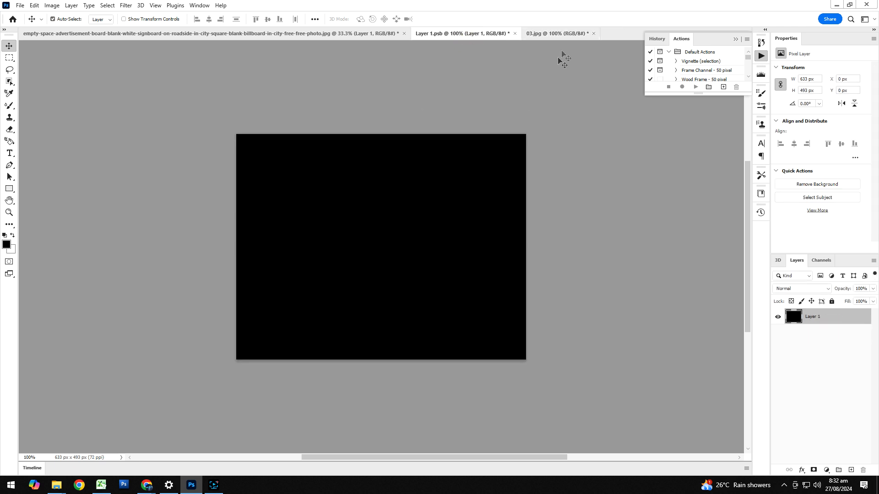
click(564, 33)
drag(443, 110, 374, 261)
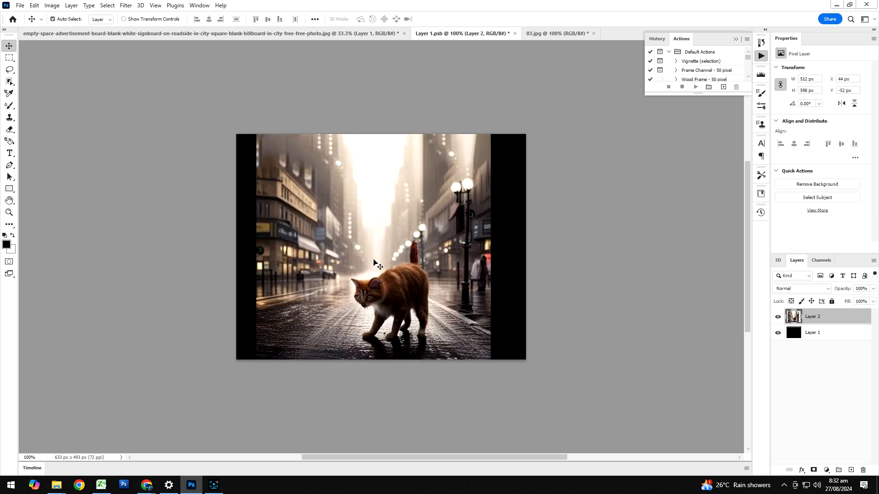
key(ctrl+t)
drag(489, 387, 506, 396)
key(Escape)
key(ctrl+t)
drag(490, 109, 517, 92)
key(Escape)
Scale the cat layer to about 132% and position it so that it covers the whole canvas of Layer 1.psb.
key(ctrl+t)
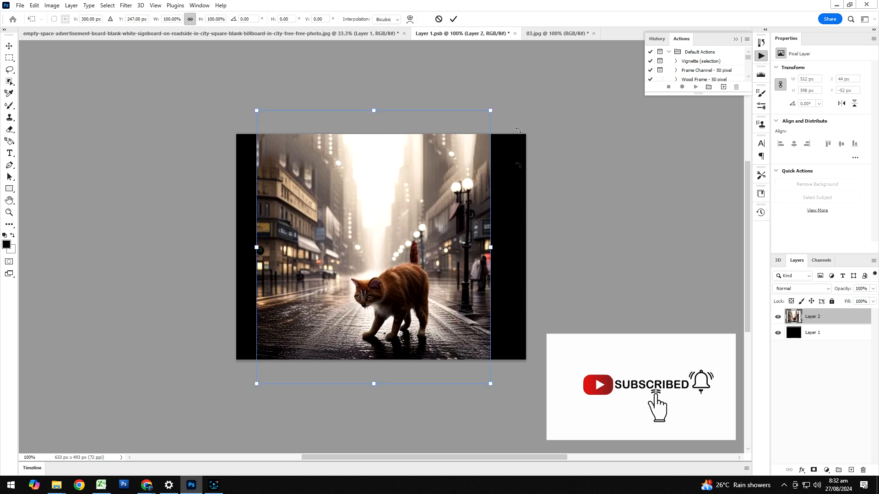
drag(489, 383, 498, 355)
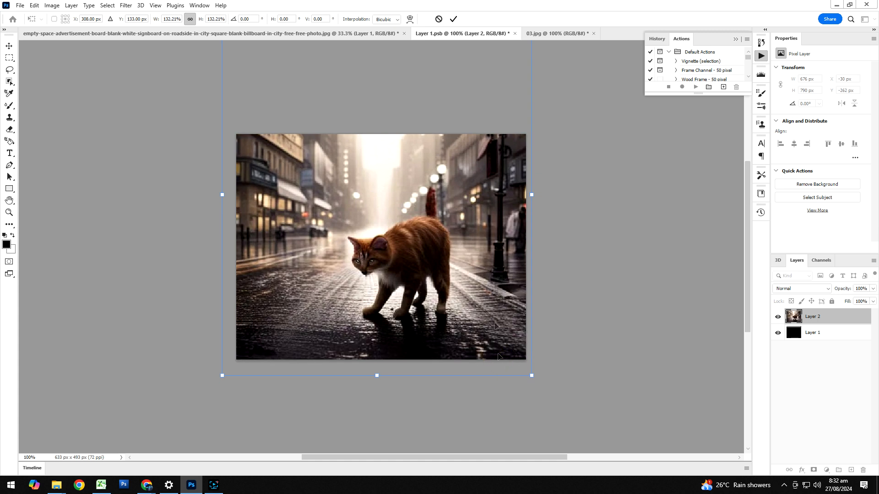
click(453, 19)
Save the smart object's contents and return to the billboard document.
click(20, 5)
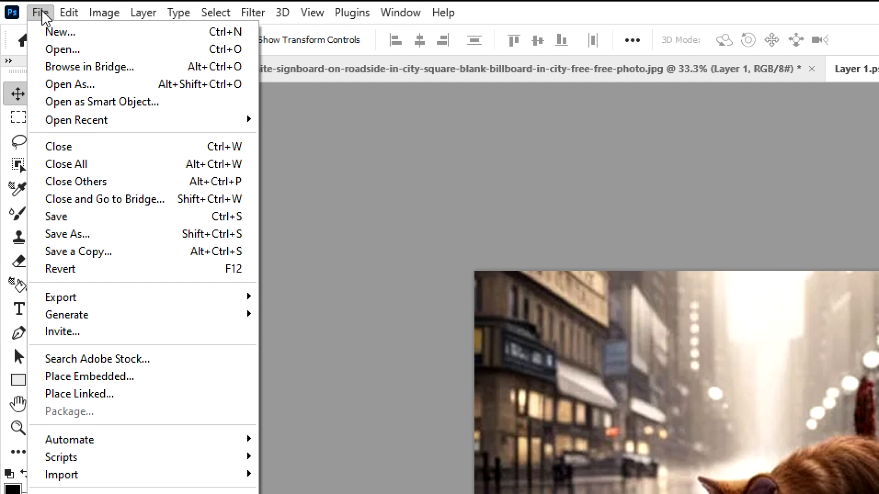
click(97, 218)
click(674, 69)
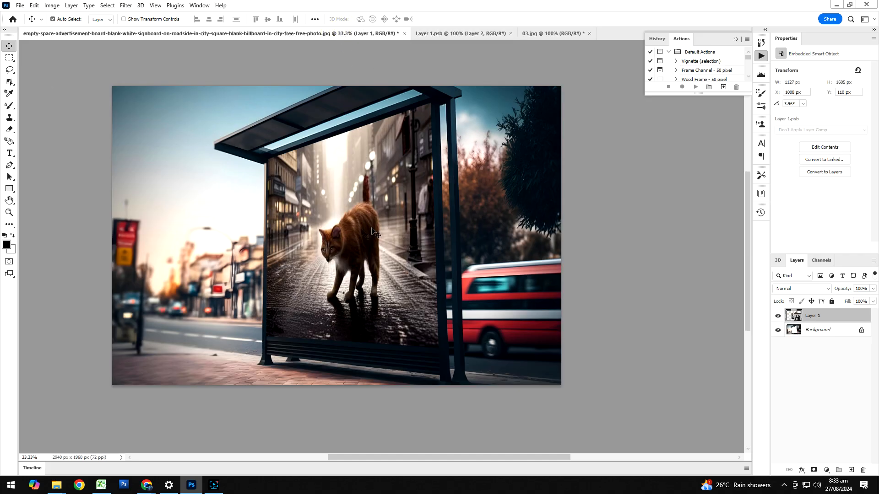
Add a Color Lookup adjustment layer using the 3D LUT Fuji REALA 500D Kodak 2393 (by Adobe).cube.
click(826, 470)
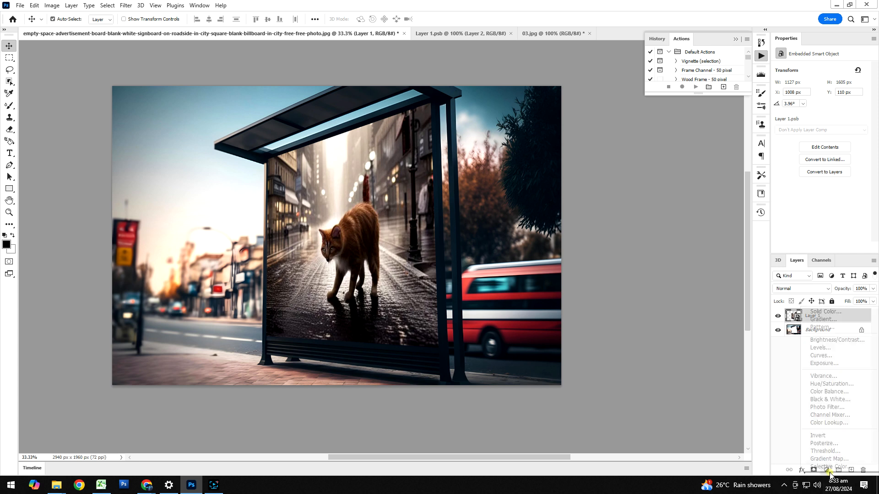
click(830, 424)
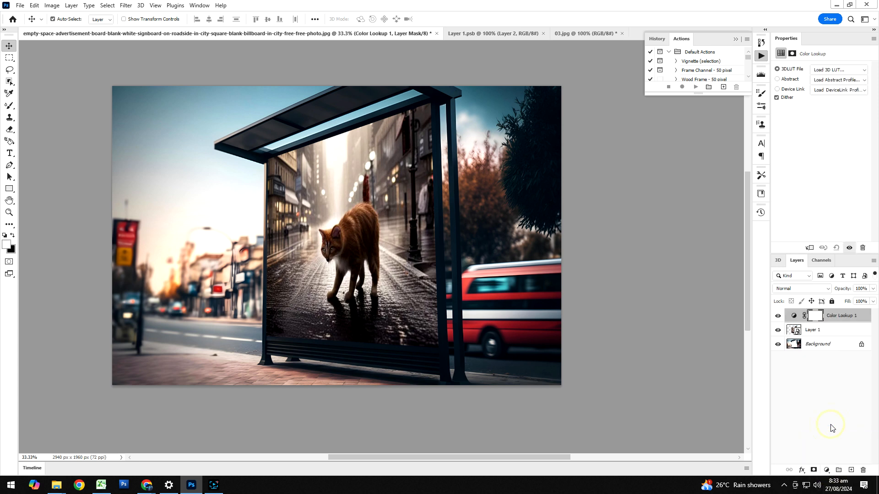
click(829, 70)
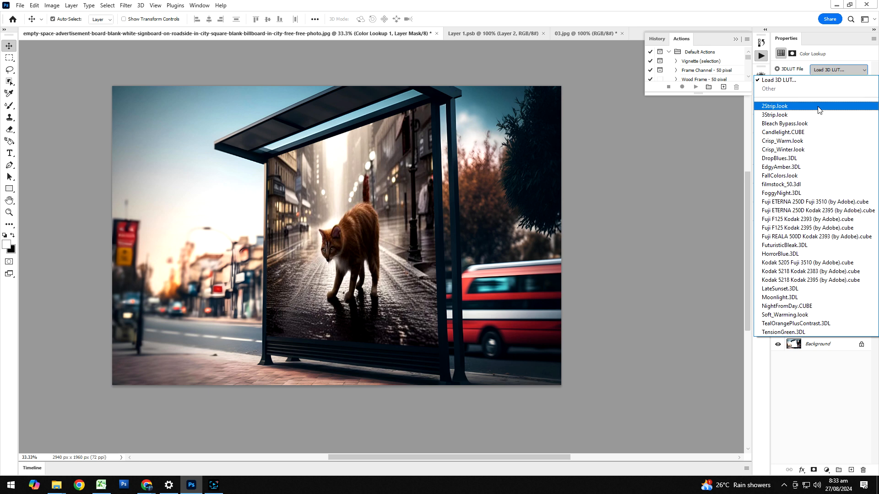
click(781, 236)
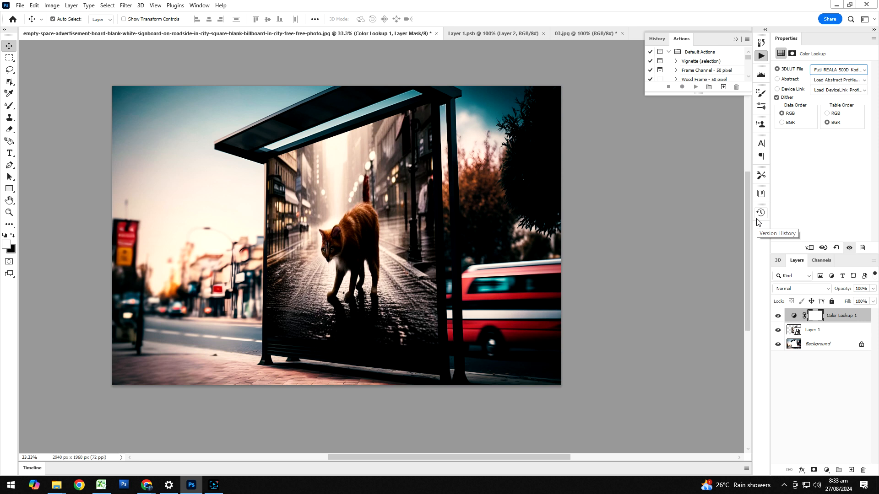
key(Down)
key(Up)
key(Up)
click(827, 471)
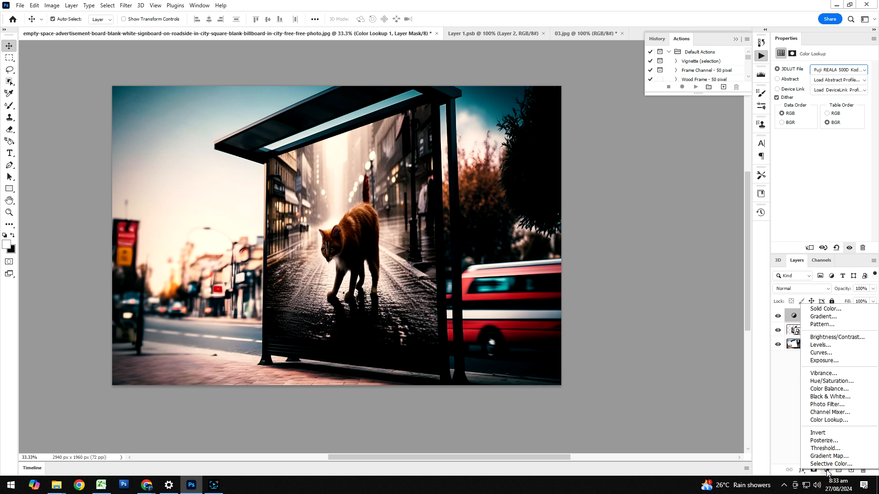
click(683, 410)
key(ctrl+l)
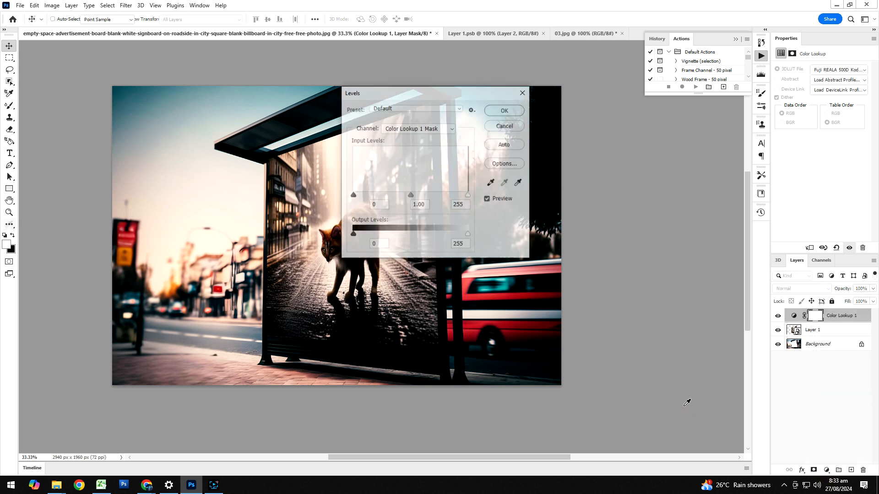
key(Escape)
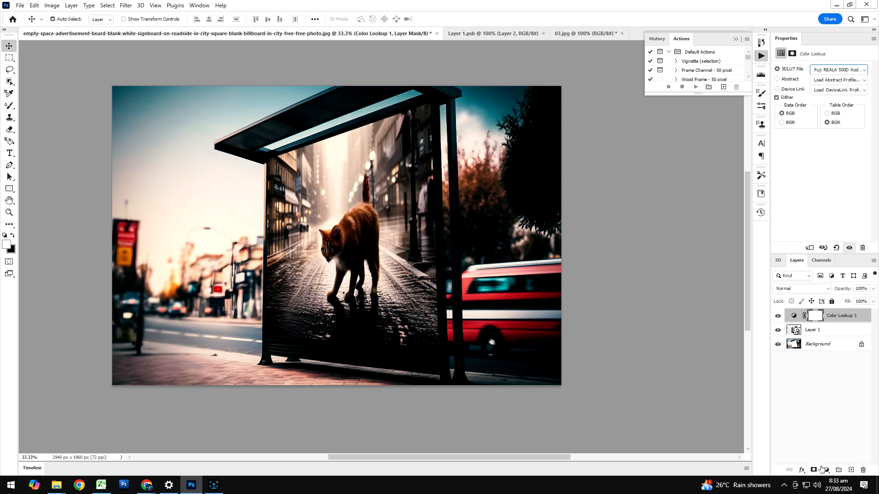
Add a Levels adjustment layer on top with the white output level at 217 and the midtones at 1.18.
click(825, 471)
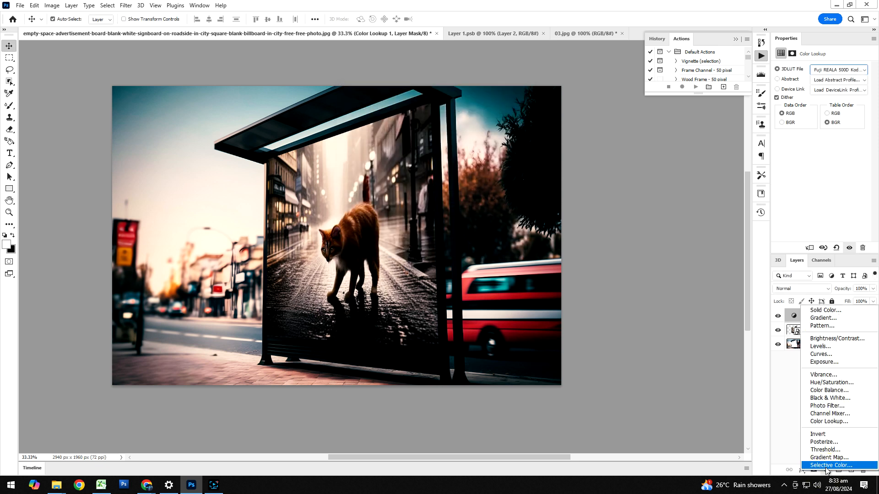
click(826, 347)
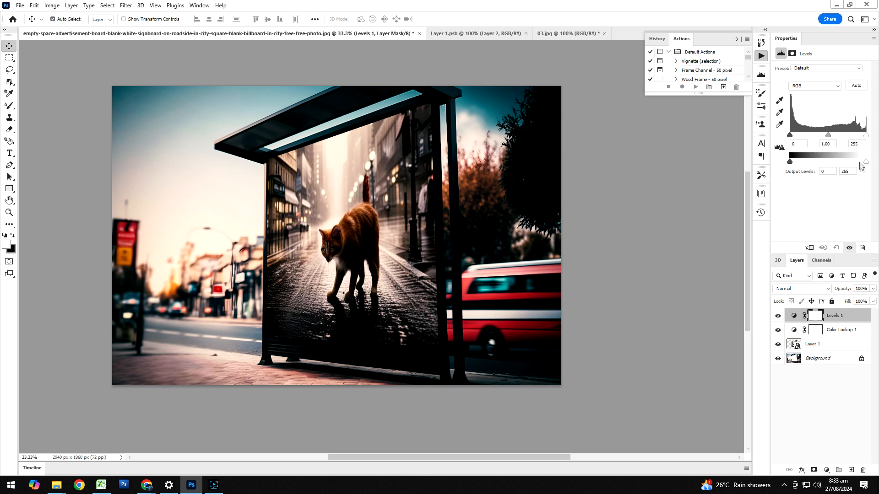
drag(866, 164, 862, 163)
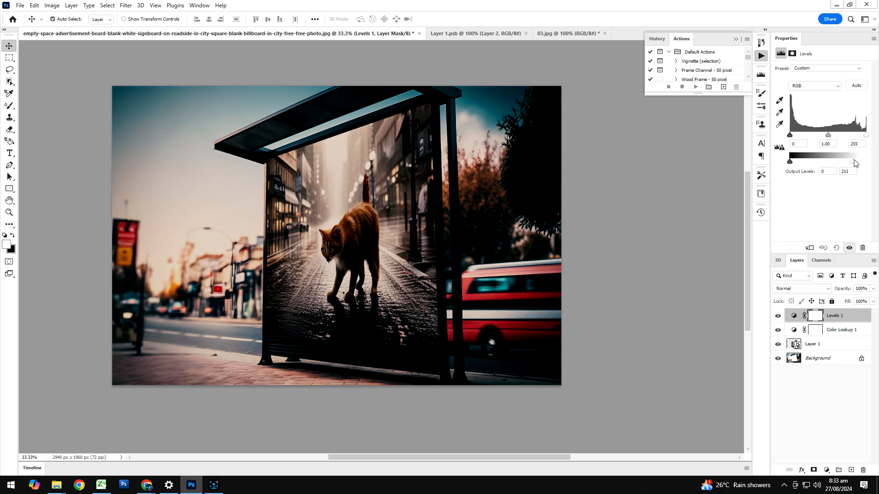
drag(866, 135, 785, 136)
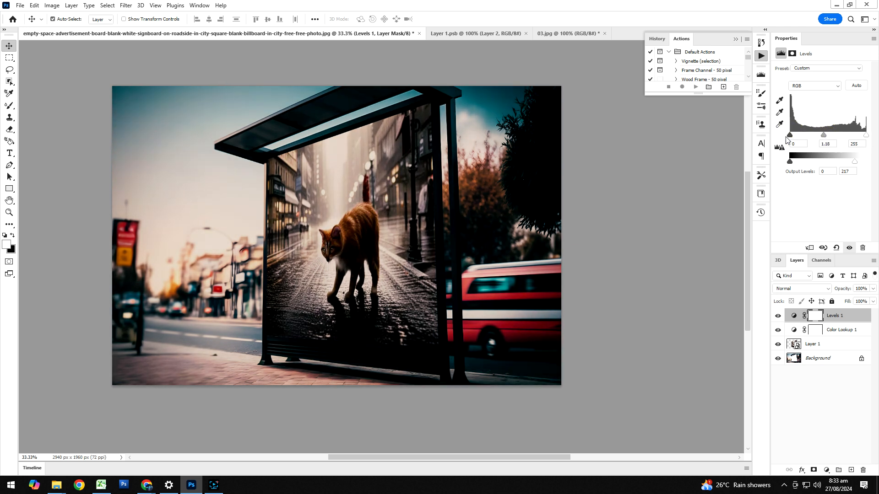
click(556, 160)
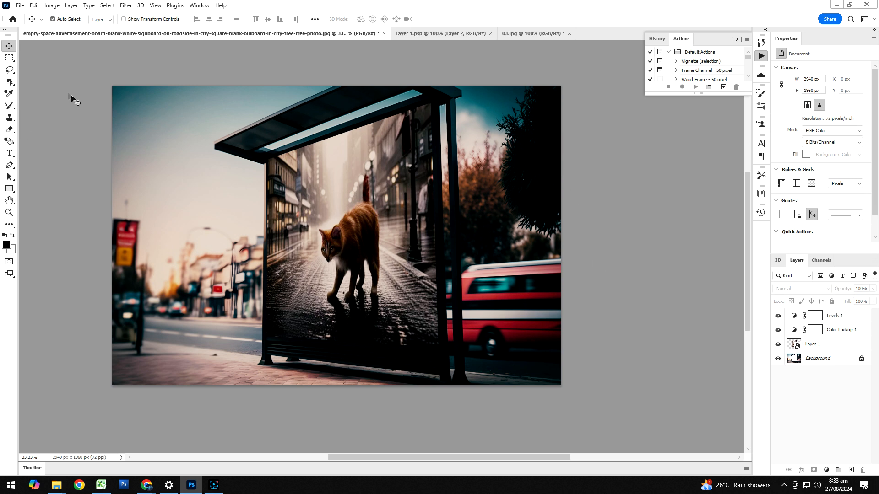
Apply a Levels adjustment to the Layer 1 smart object, adjusting its white and black output levels.
click(51, 5)
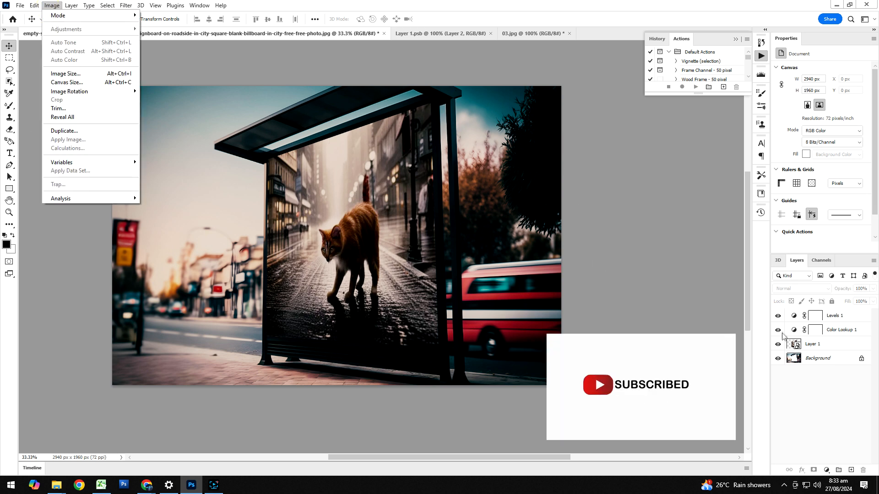
click(795, 345)
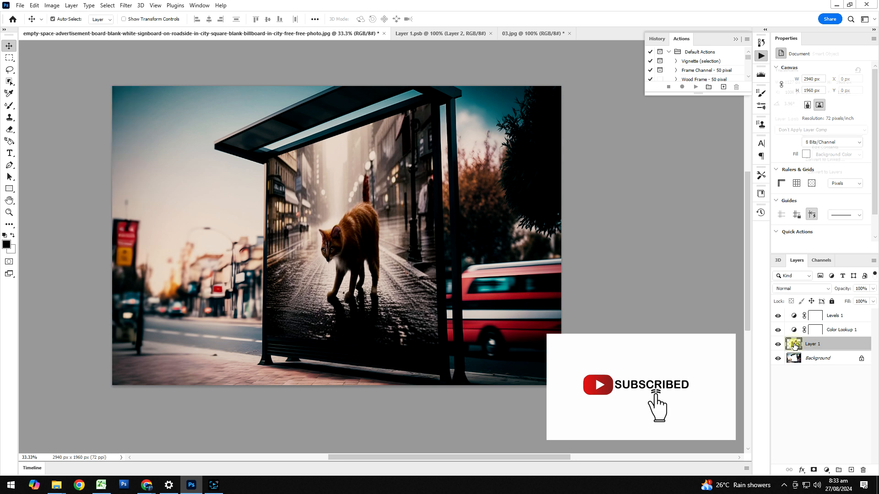
click(52, 5)
mouse_move(67, 30)
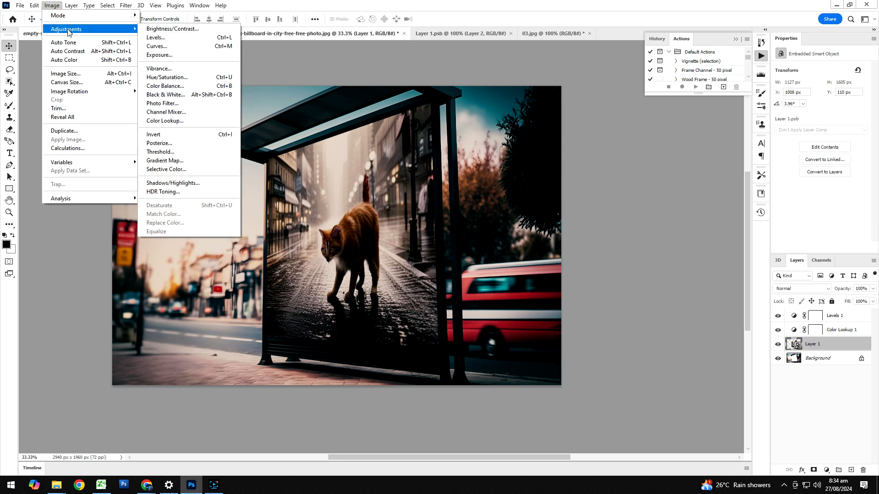
click(156, 38)
drag(475, 90, 642, 101)
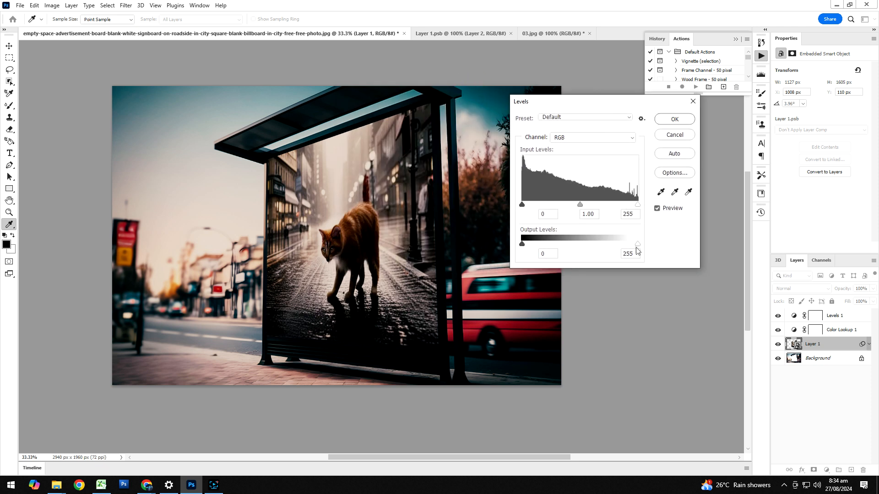
drag(634, 246, 641, 245)
mouse_move(521, 247)
mouse_down()
mouse_move(540, 248)
mouse_move(517, 242)
mouse_up()
click(675, 119)
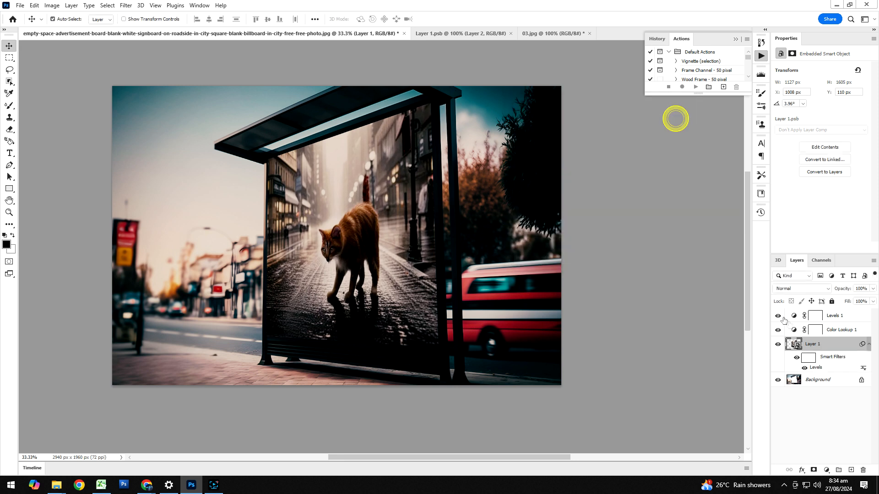
Open the Blending Options of the Layer 1 smart object.
right_click(789, 348)
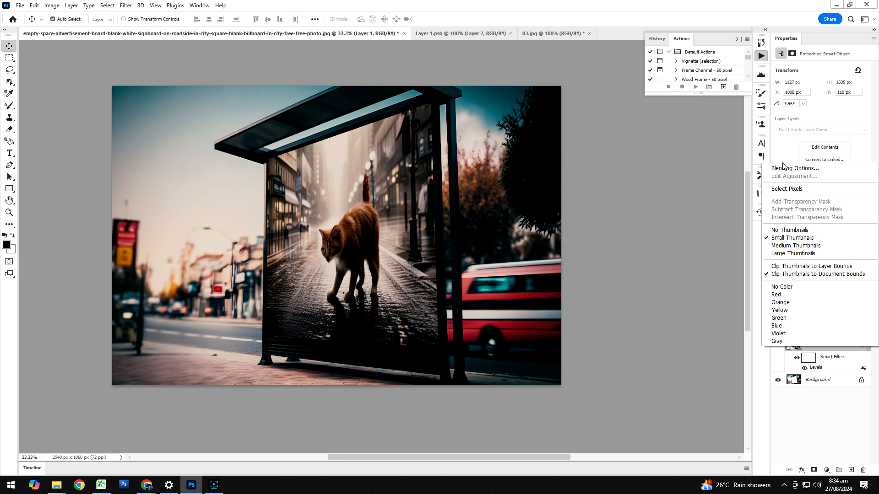
click(783, 167)
right_click(796, 346)
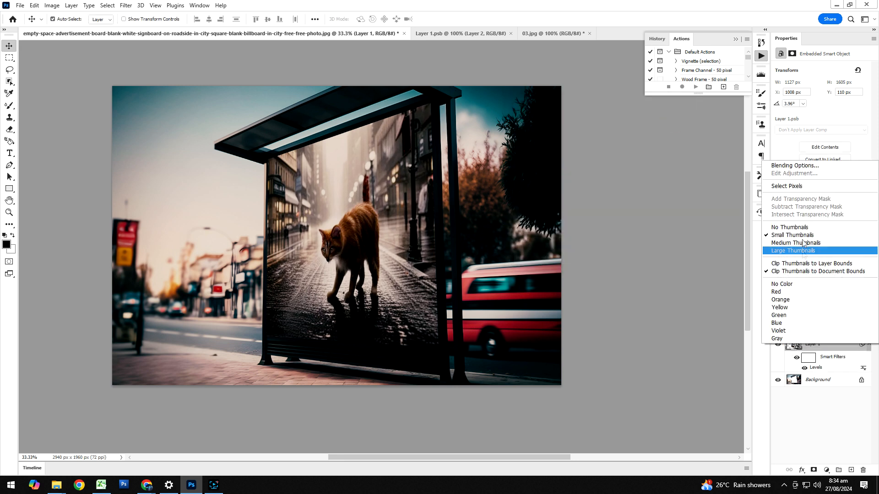
click(792, 168)
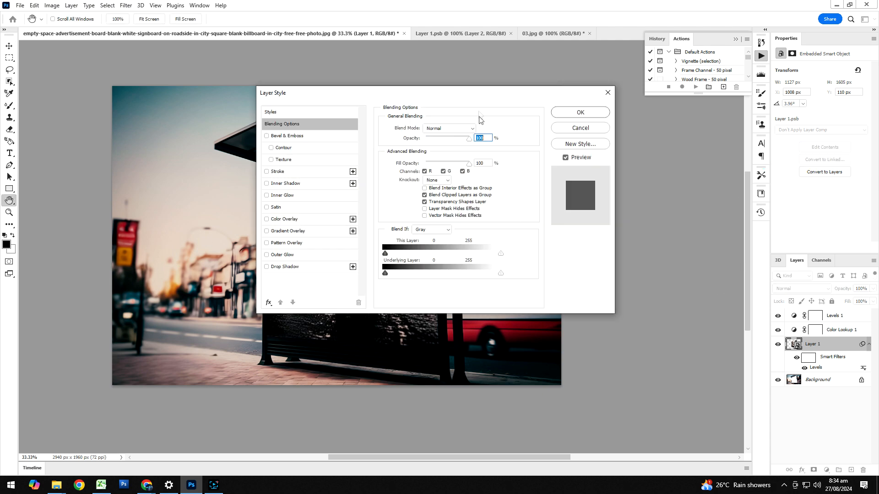